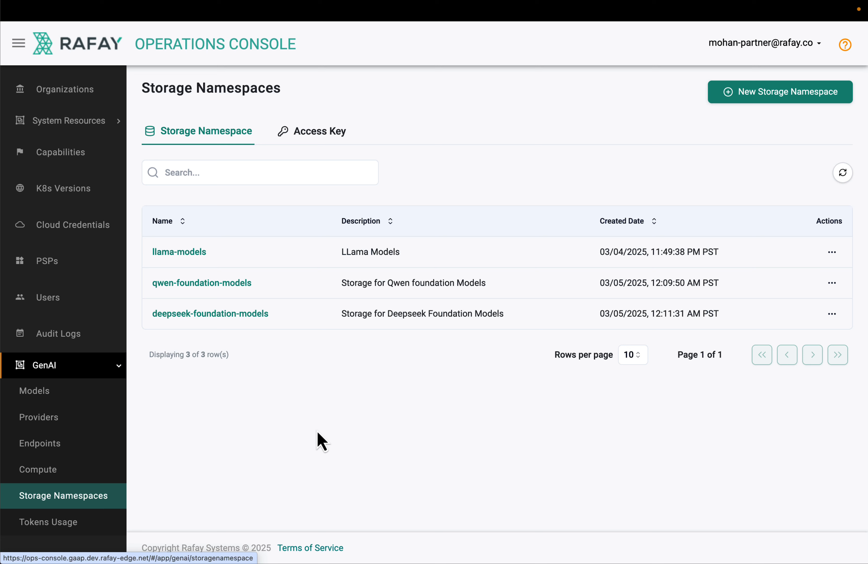
Start a new storage namespace and review its general information fields and available storage options
click(778, 98)
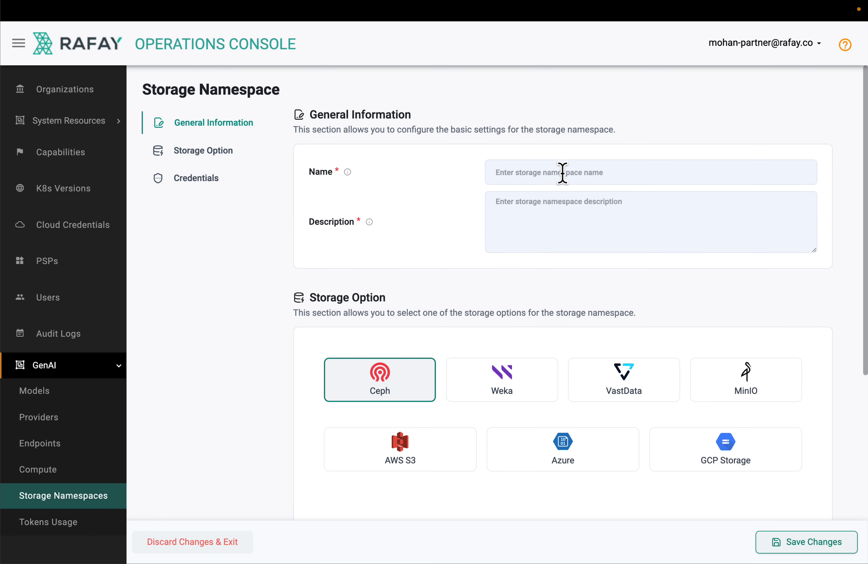
scroll(291, 332, down, 1)
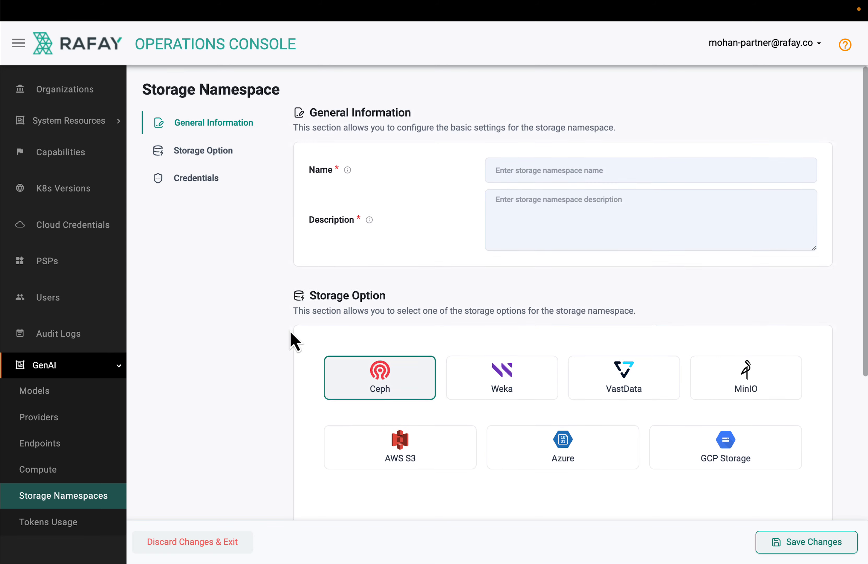
scroll(291, 333, down, 5)
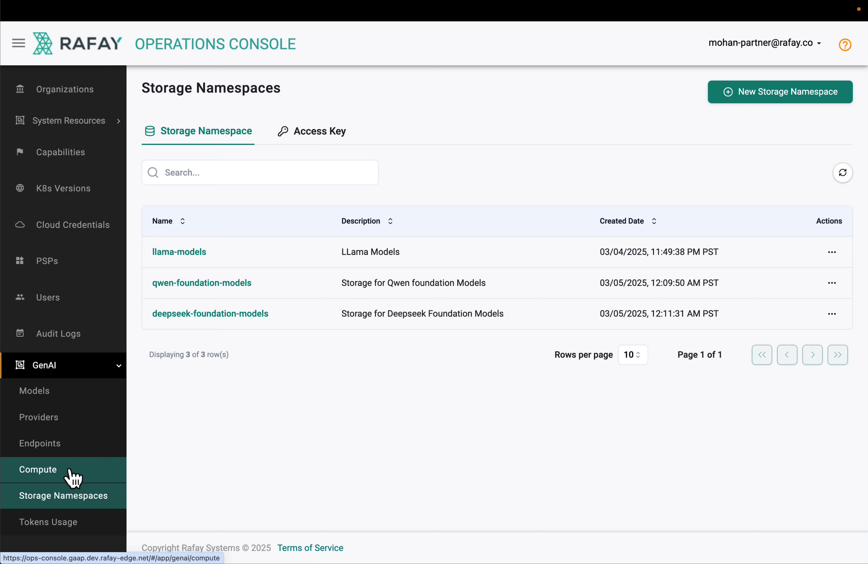
Open the LLama Cluster compute, view its form for adding a baremetal host, and exit without saving
click(73, 476)
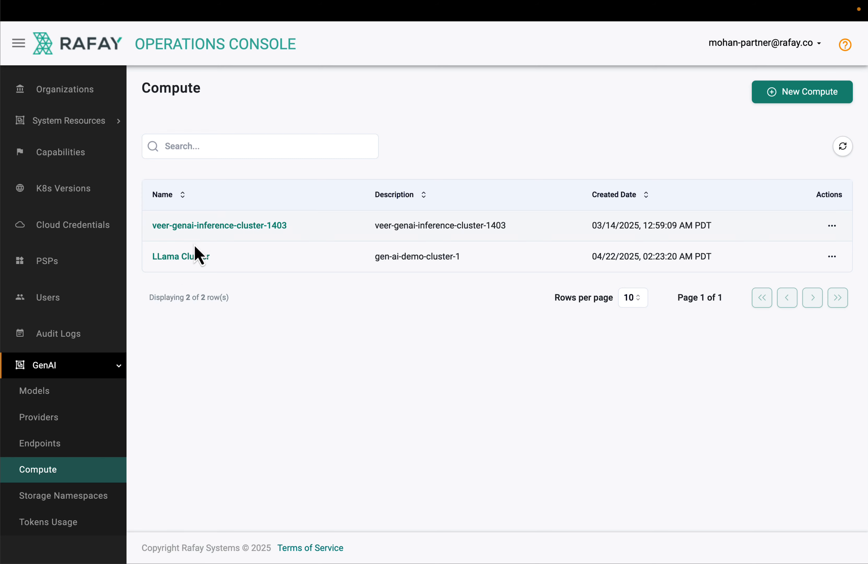
click(185, 257)
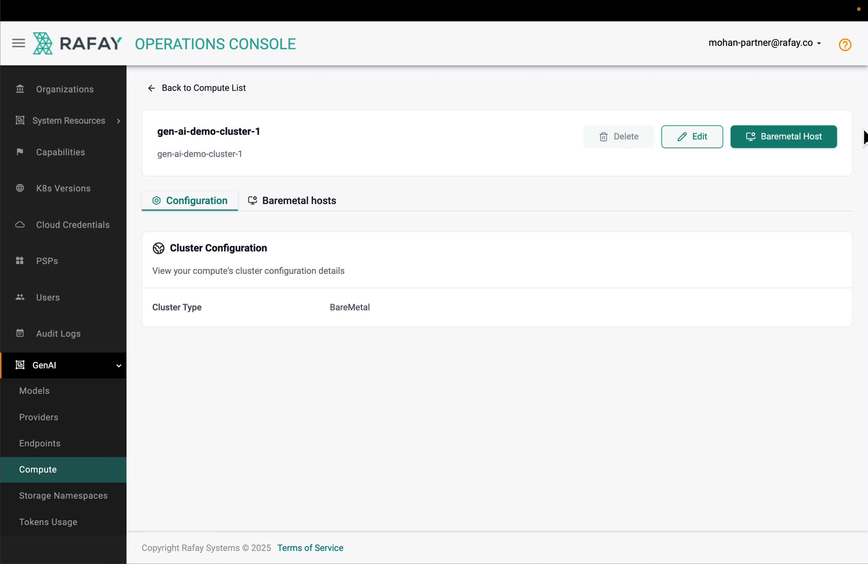
click(805, 137)
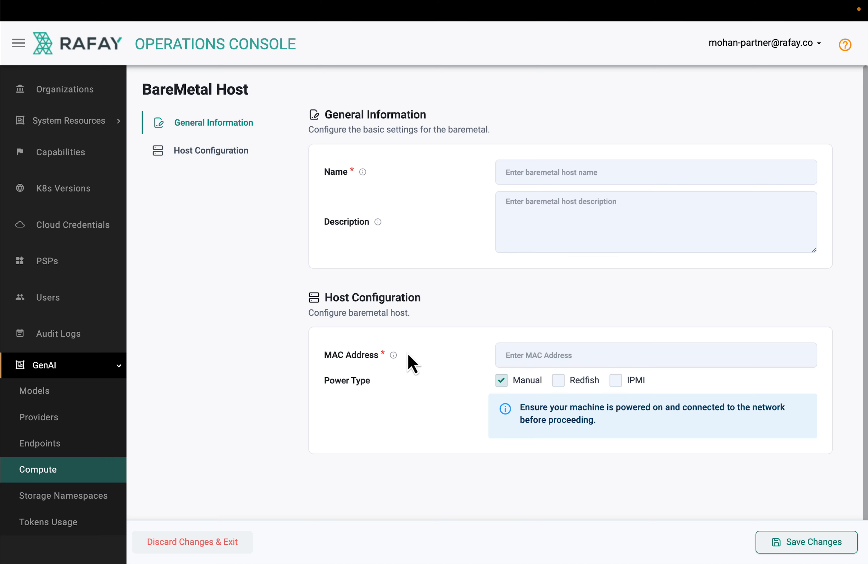
click(193, 542)
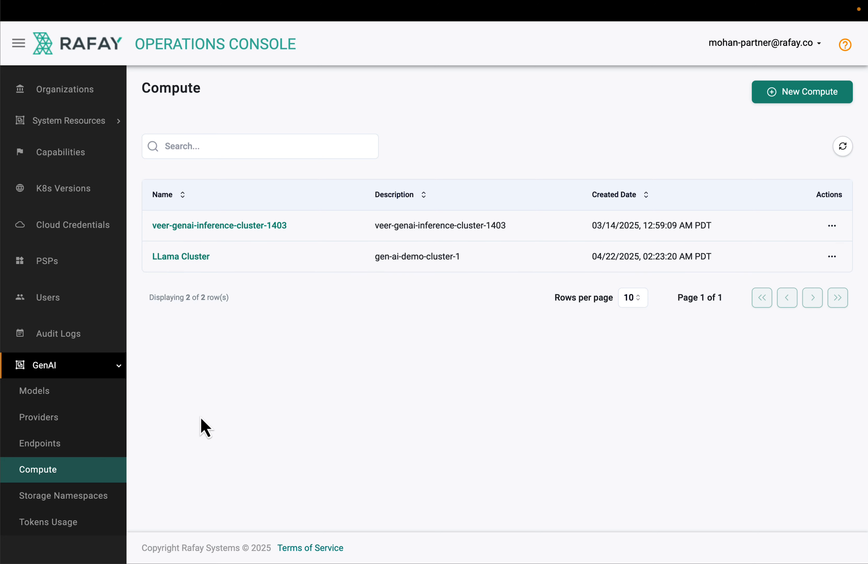
Open the test-demo-inference-ep endpoint for editing and examine its host name, compute and certificate details
click(40, 443)
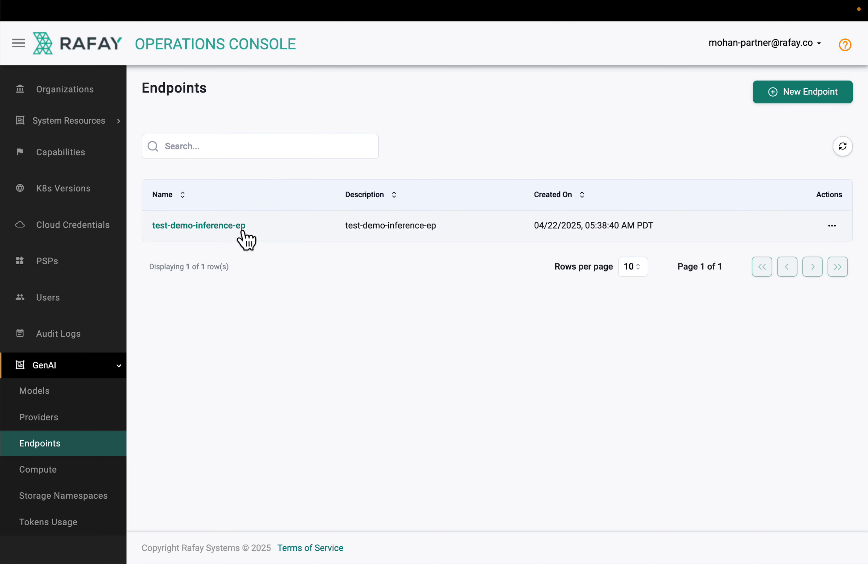
click(217, 236)
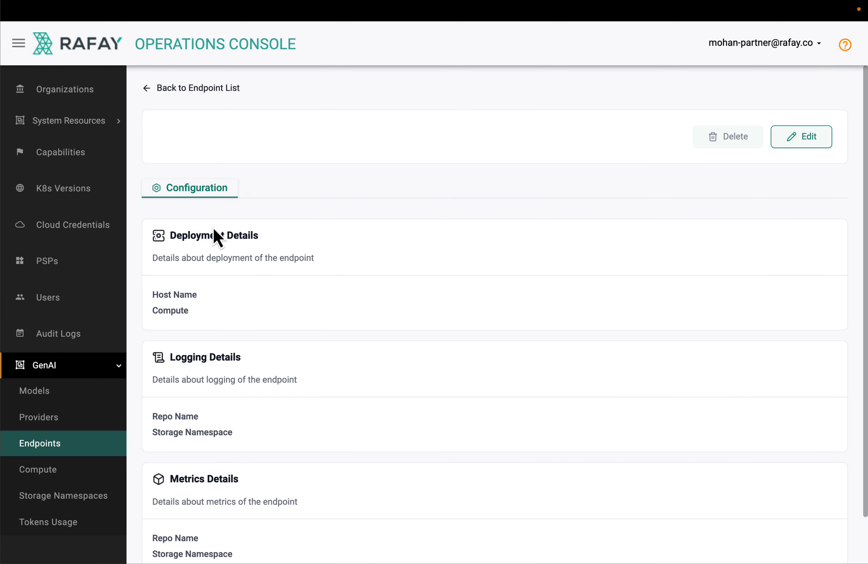
click(794, 142)
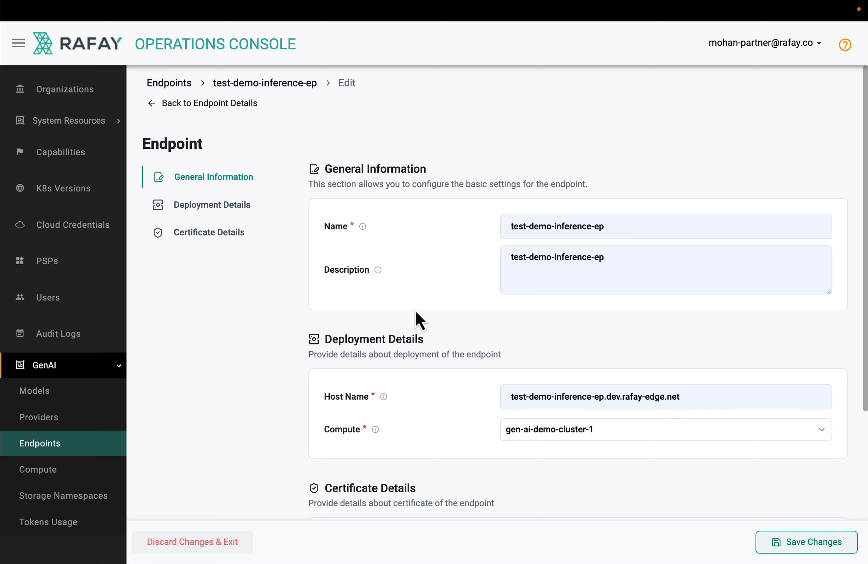
scroll(415, 311, down, 5)
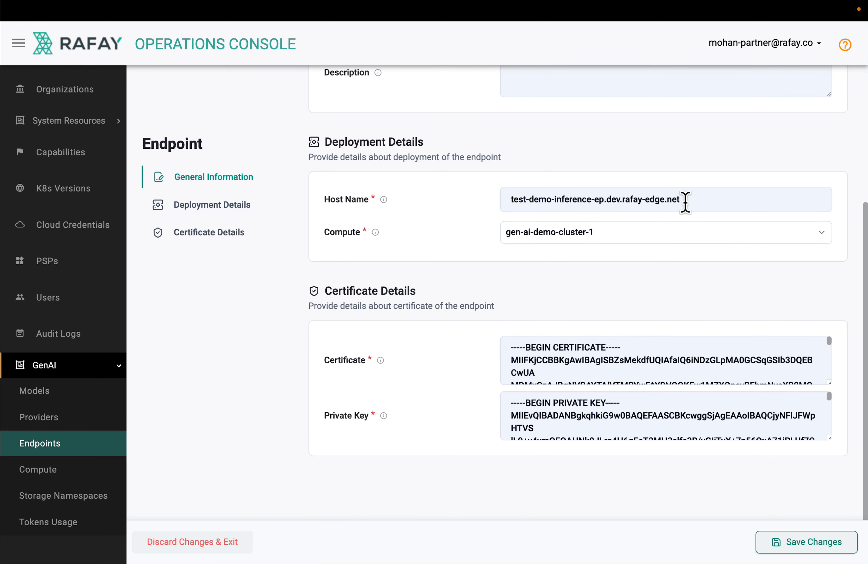
drag(697, 200, 499, 206)
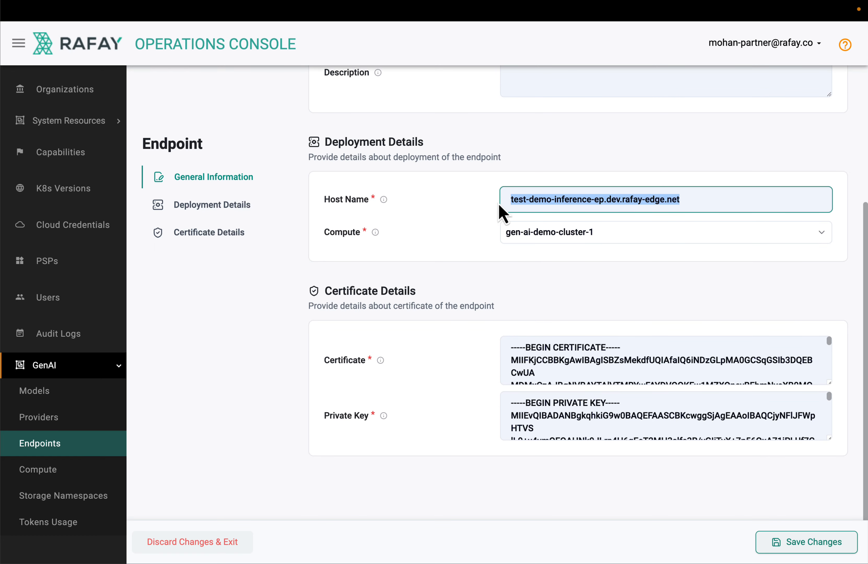
click(455, 237)
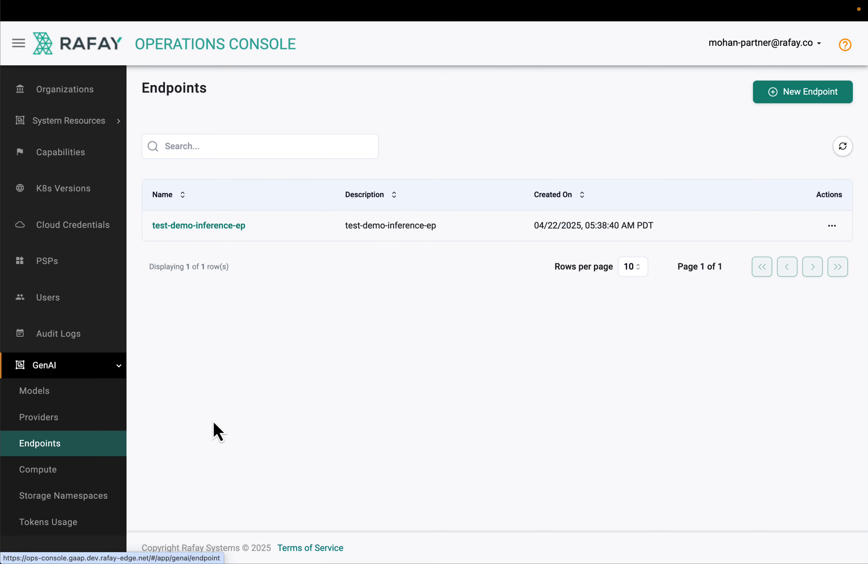
Open the llama-31-8b-instruct model's deployment demo-model-deploy-llama-31-8b-instruct for editing
click(34, 392)
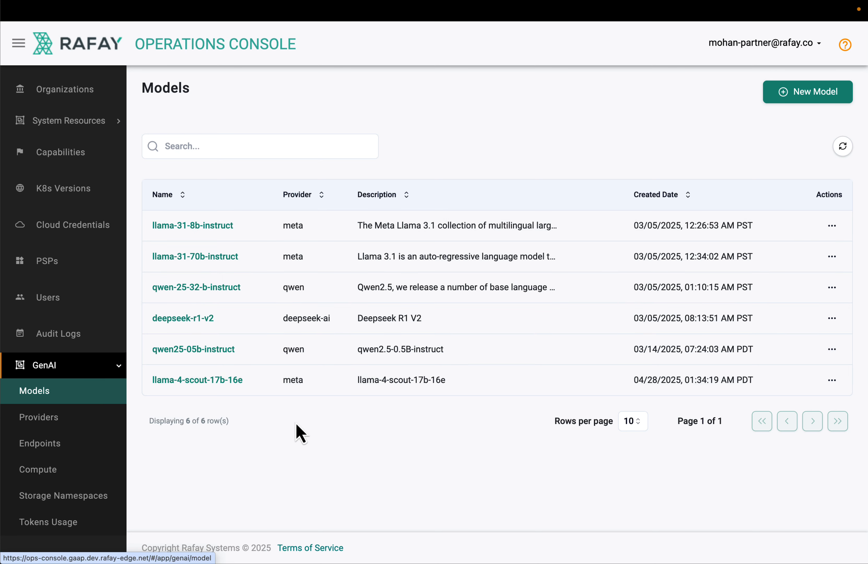
click(200, 225)
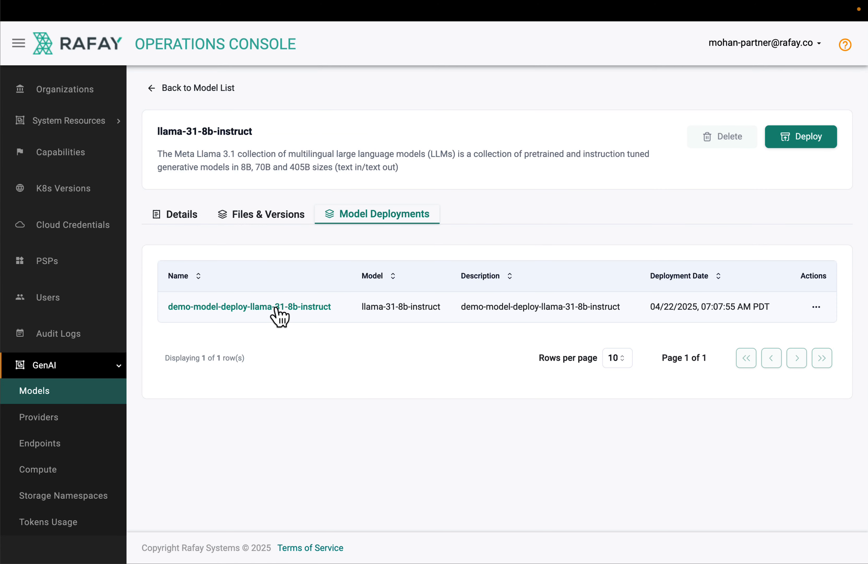
click(277, 308)
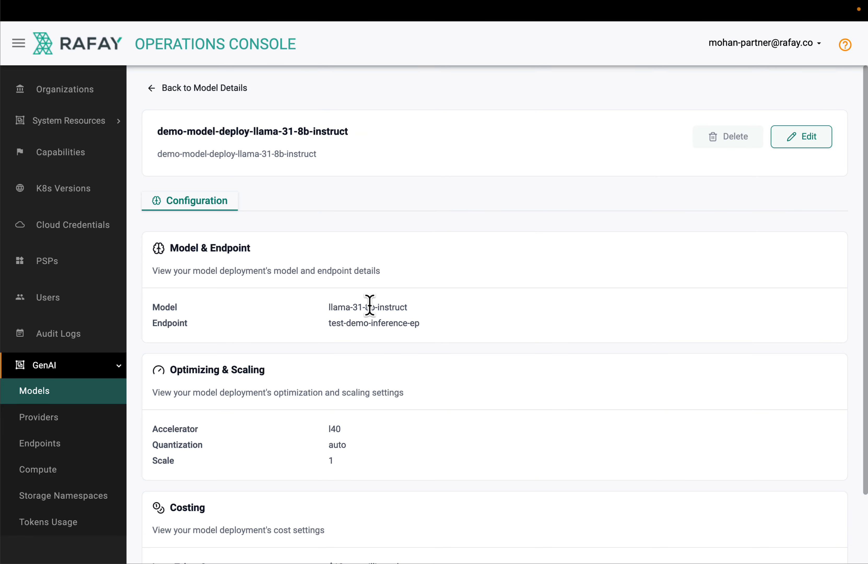
click(800, 136)
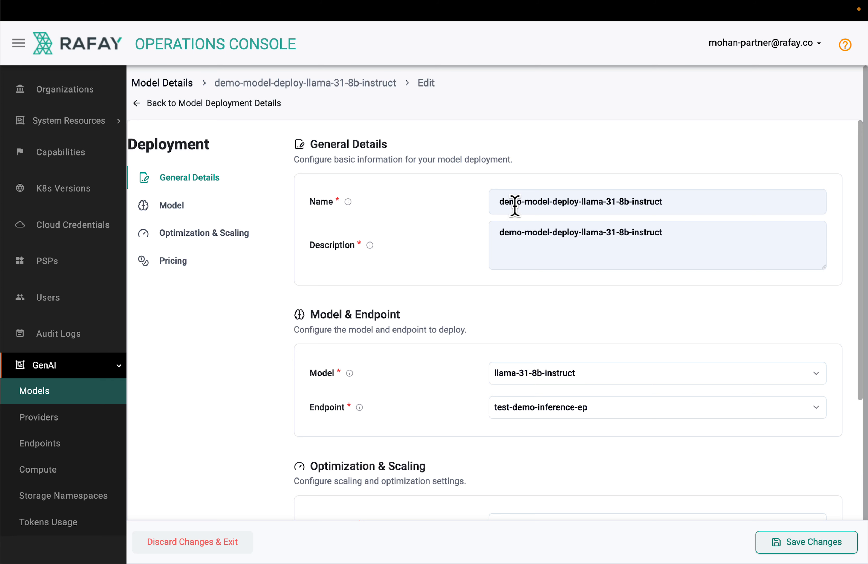
Review the model and endpoint choices available for the deployment without changing them
scroll(409, 278, down, 2)
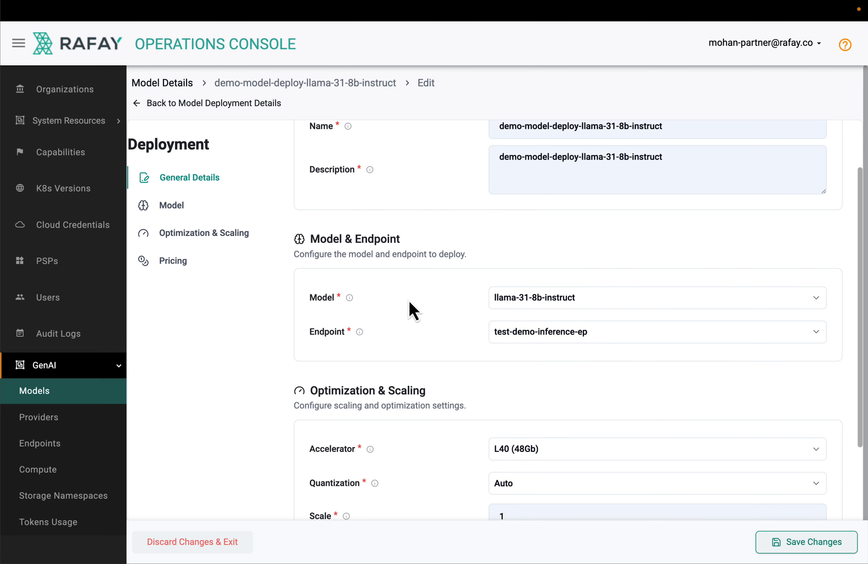
click(532, 302)
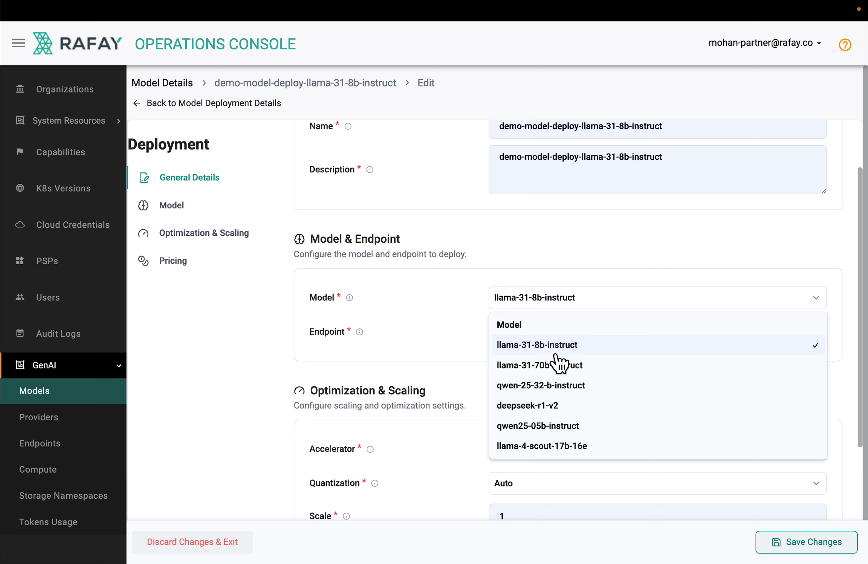
click(427, 354)
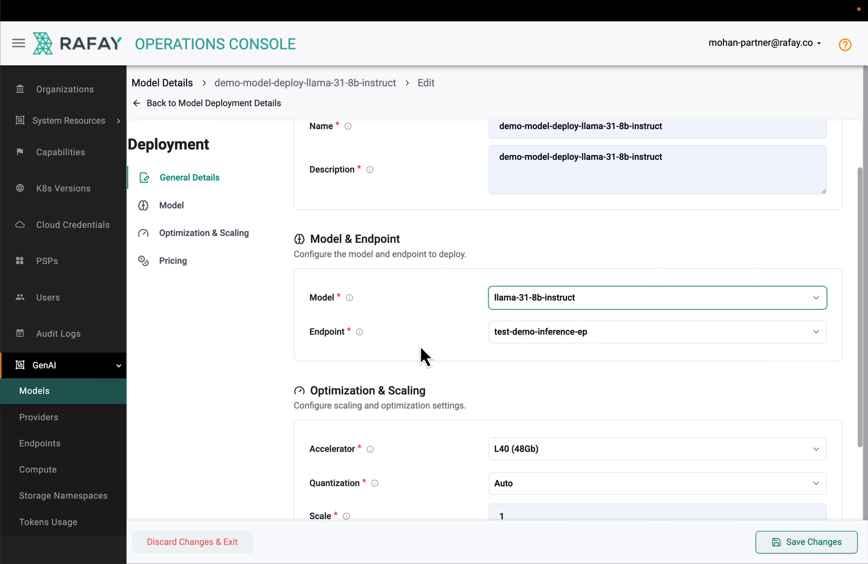
click(526, 339)
click(433, 333)
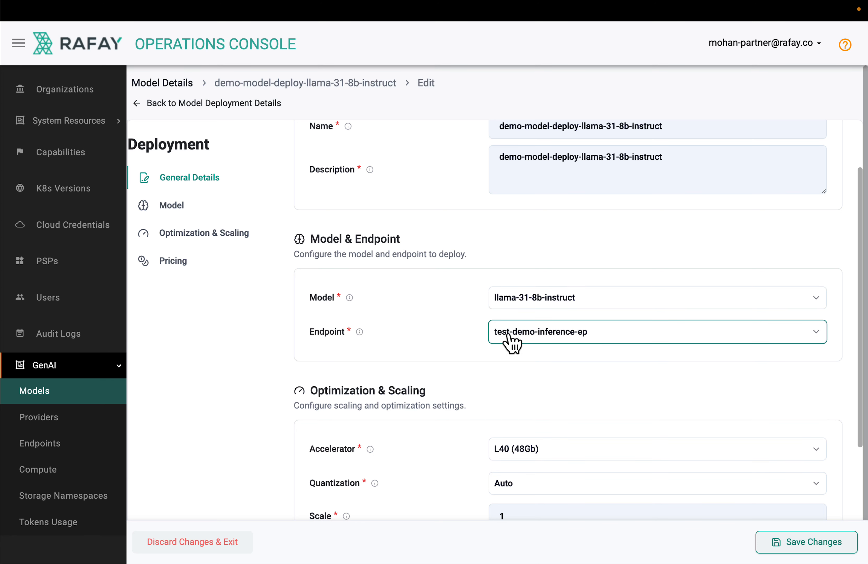
scroll(395, 351, down, 5)
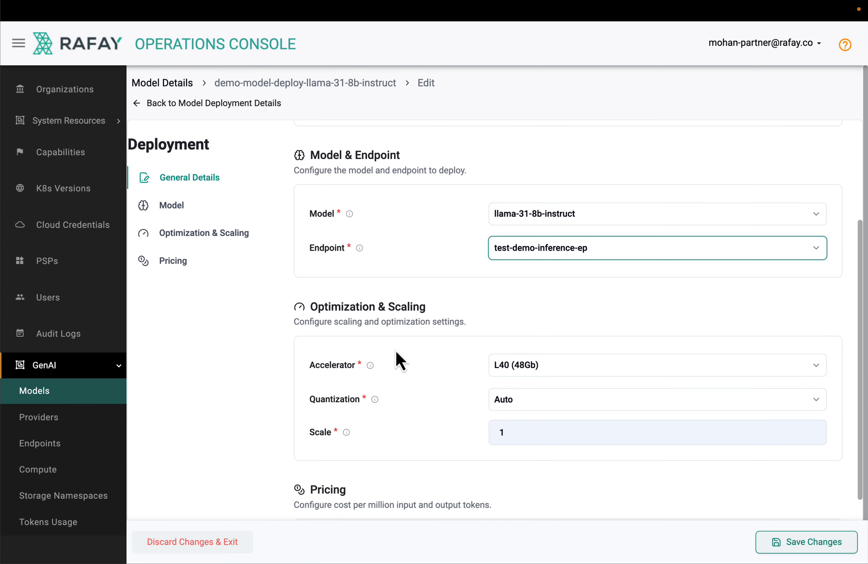
scroll(395, 354, down, 1)
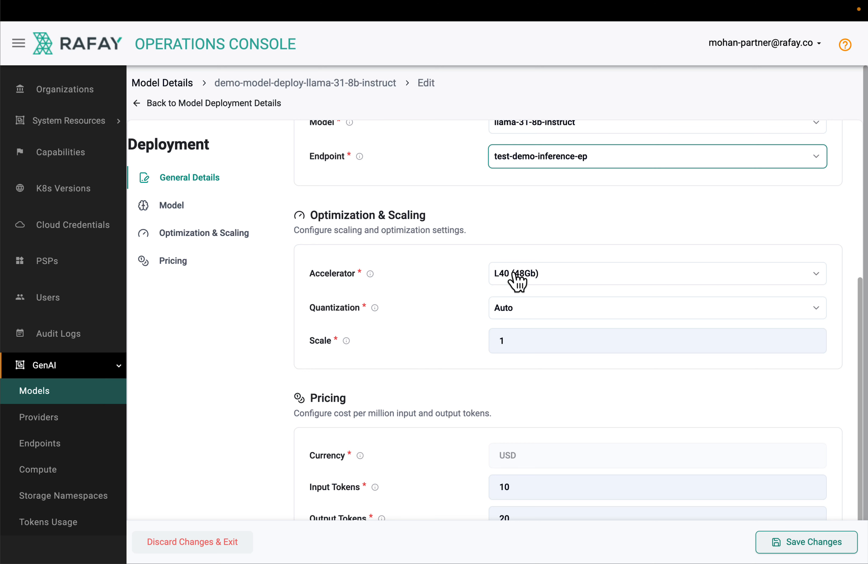
Review the deployment's accelerator and quantization choices, its scale setting, and its input and output token pricing
click(535, 280)
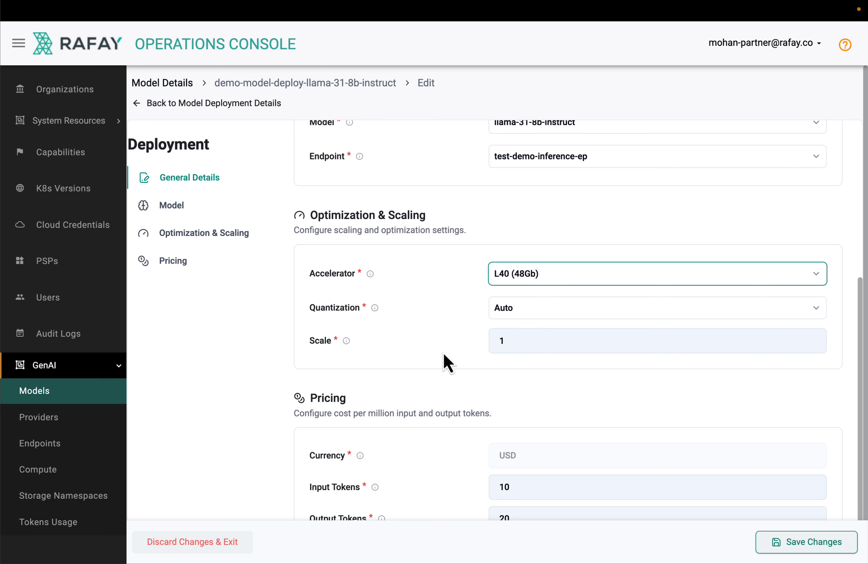
click(515, 314)
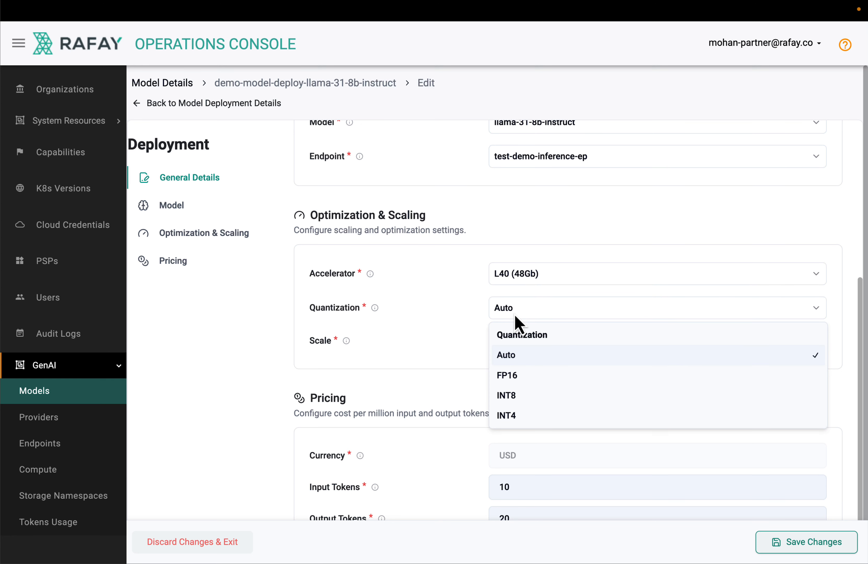
click(450, 312)
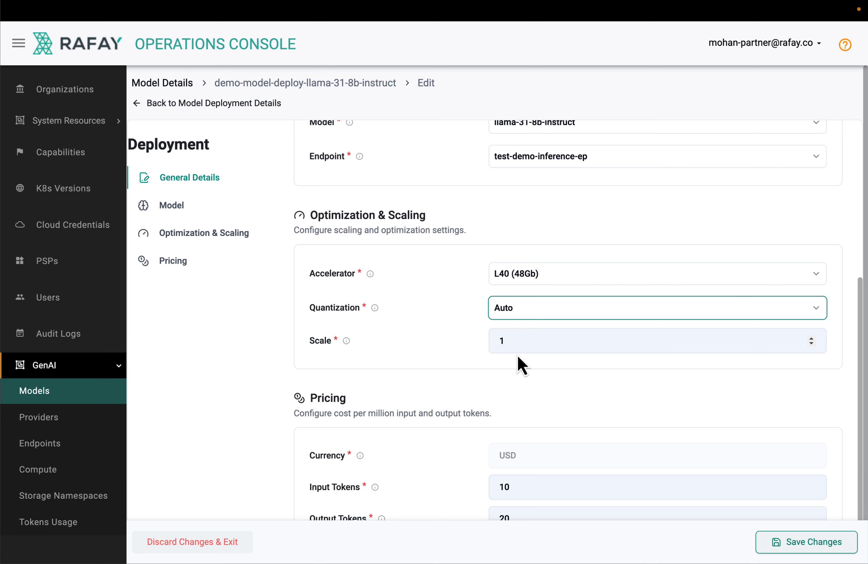
scroll(446, 356, down, 1)
scroll(445, 360, down, 2)
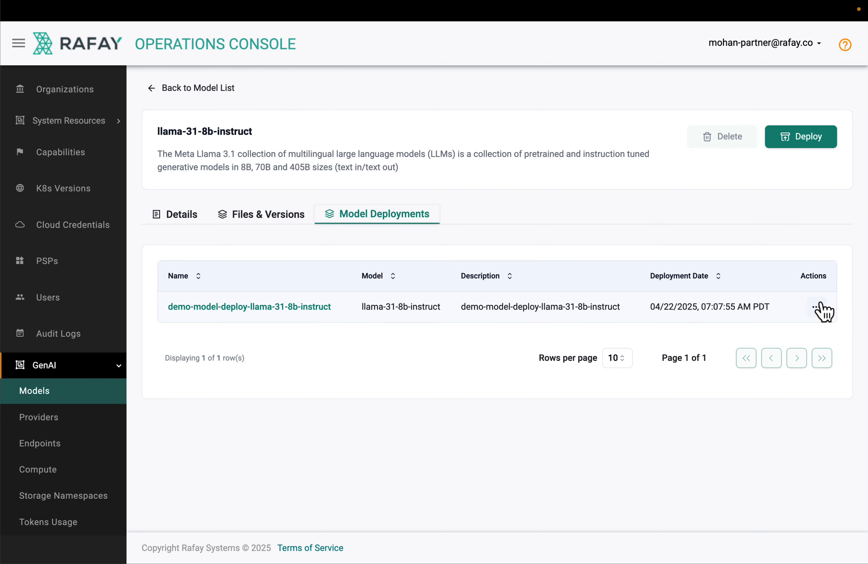
Set the demo-model-deploy-llama-31-8b-instruct deployment's sharing to specific organizations, with only Coke selected
click(815, 307)
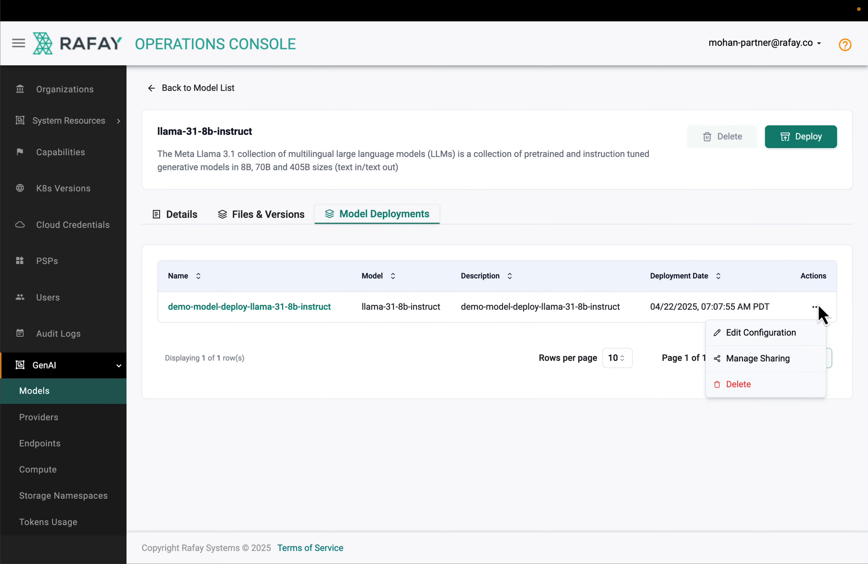
click(401, 416)
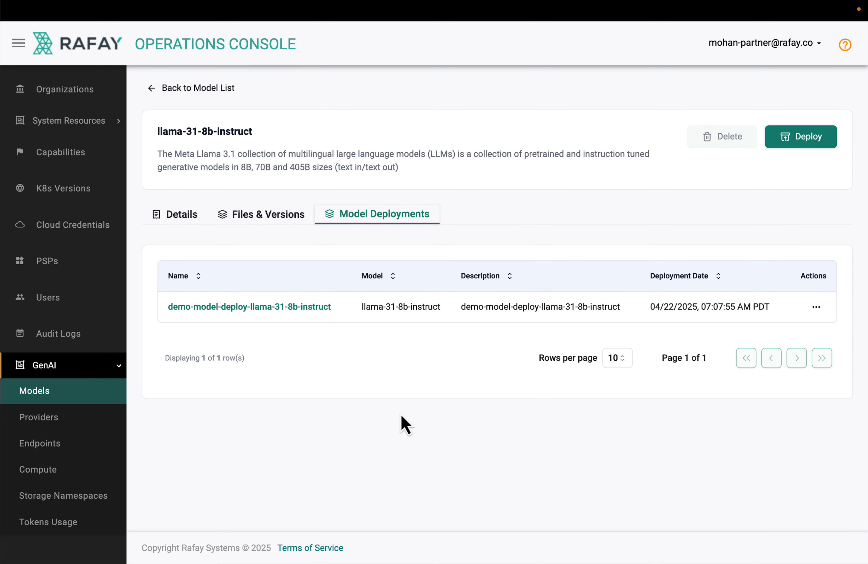
click(823, 308)
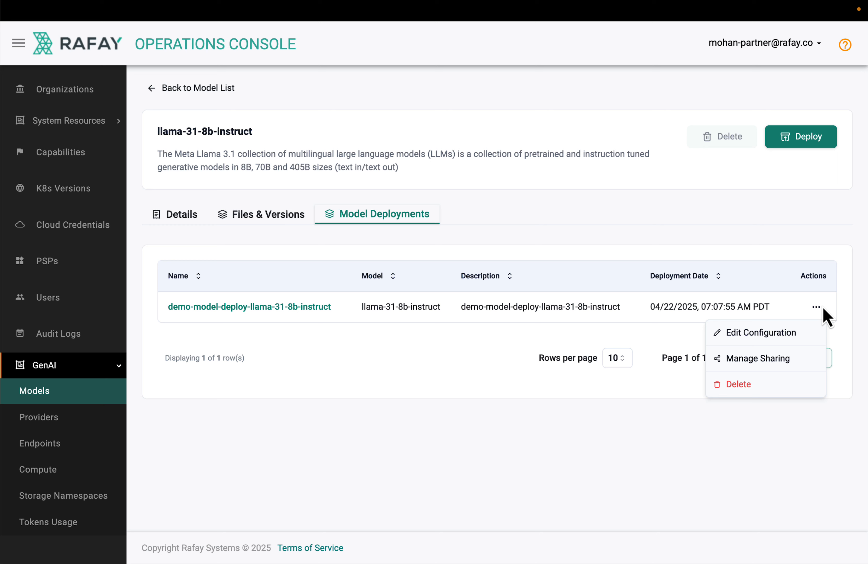
click(749, 362)
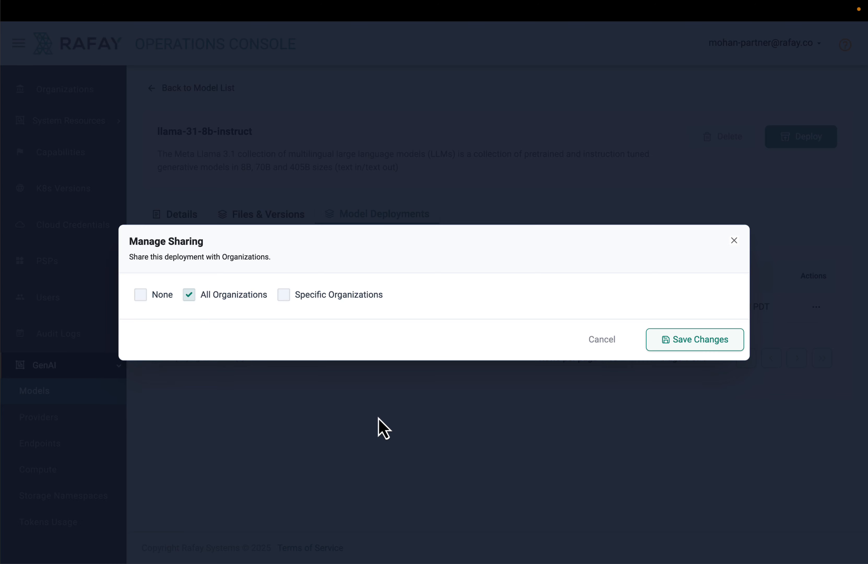
click(285, 294)
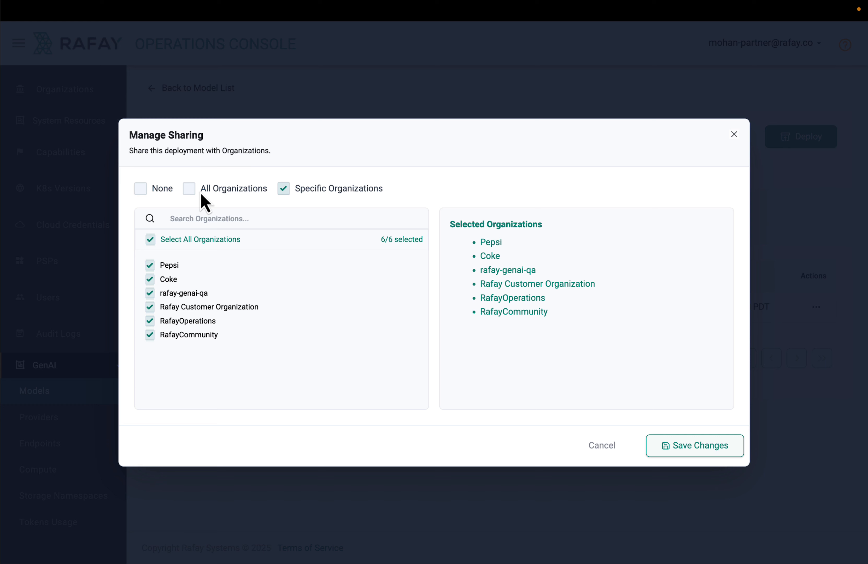
click(150, 239)
click(150, 279)
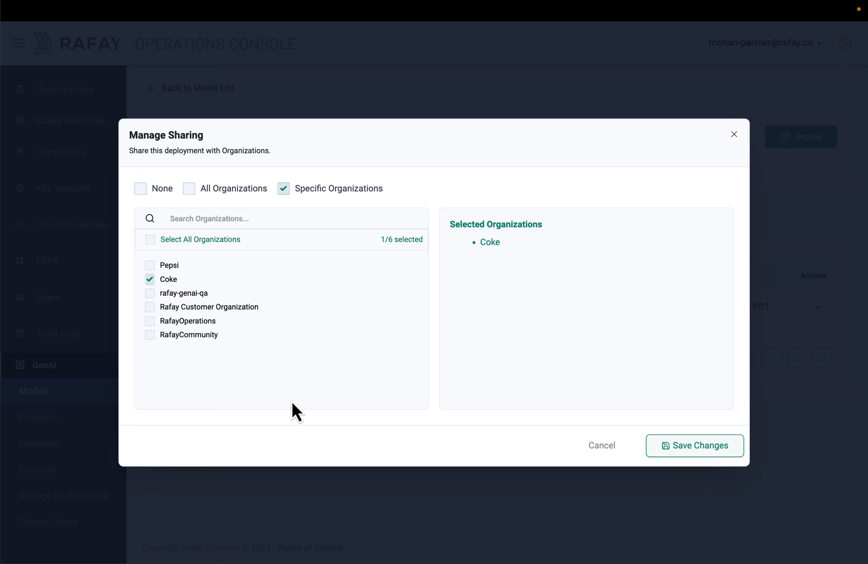